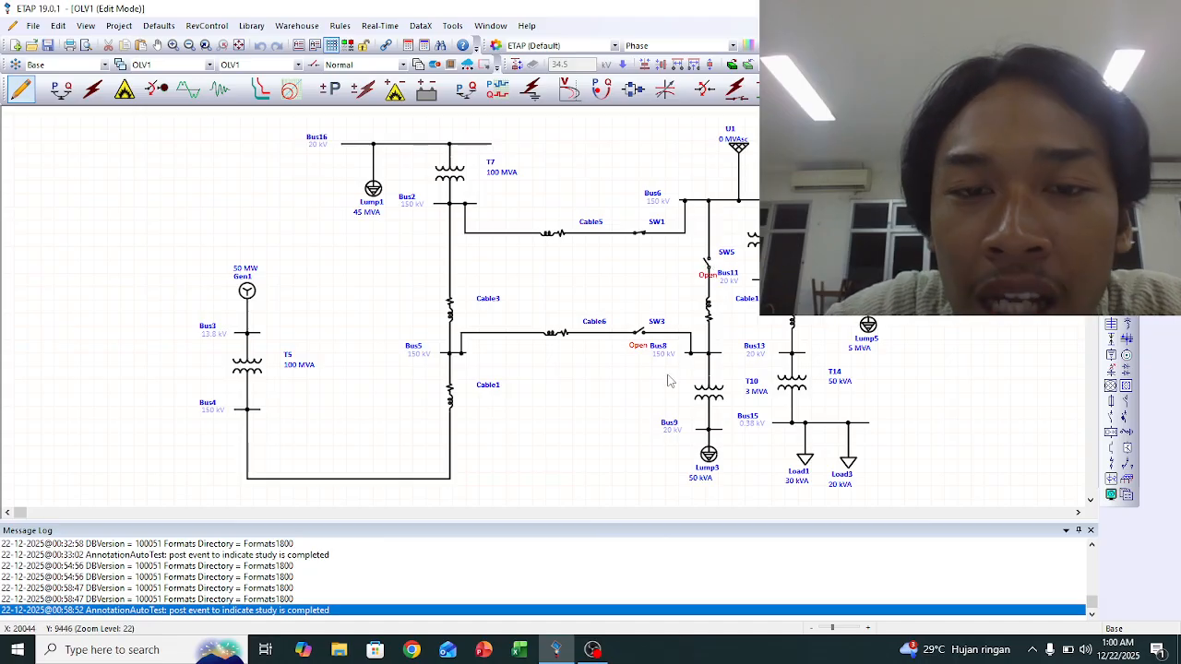
# Step: Run a load flow analysis with SW3 and SW5 open and review its critical and marginal alerts
pyautogui.click(61, 89)
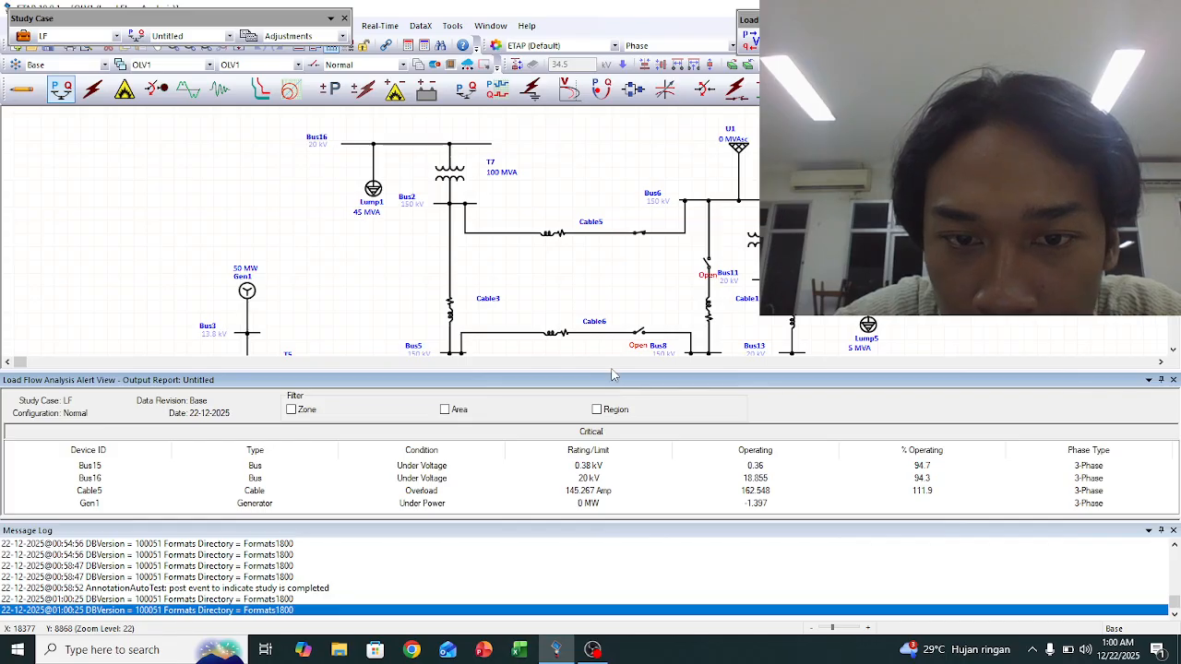
pyautogui.moveTo(612, 373); pyautogui.dragTo(593, 213)
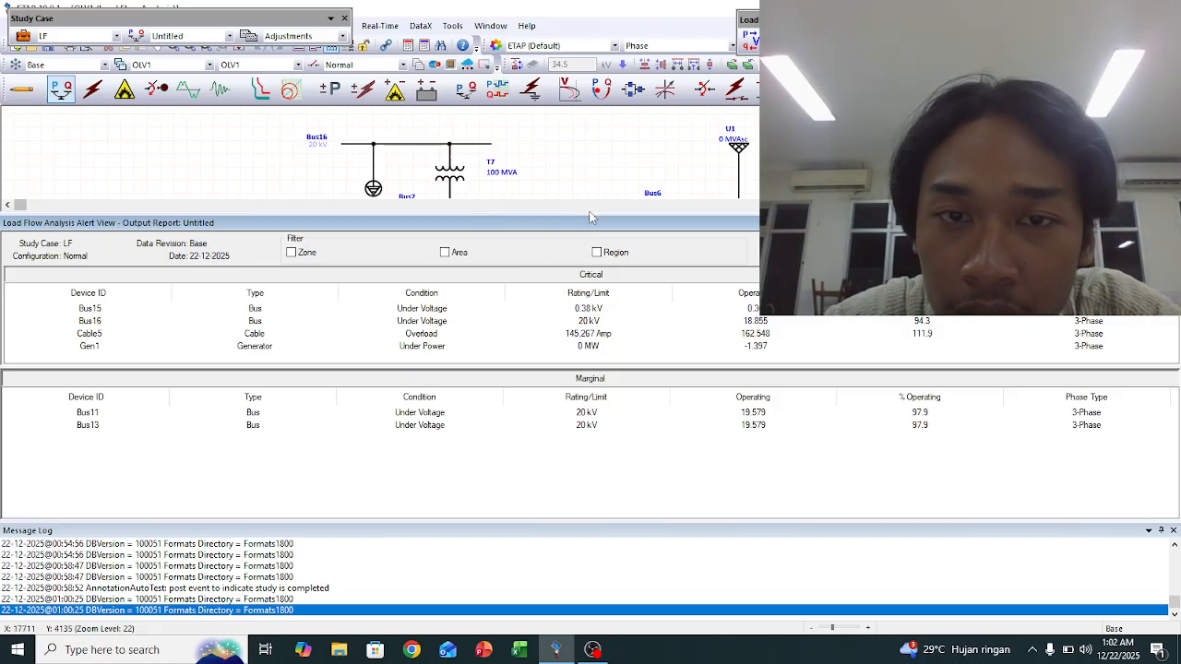
pyautogui.moveTo(588, 214); pyautogui.dragTo(584, 519)
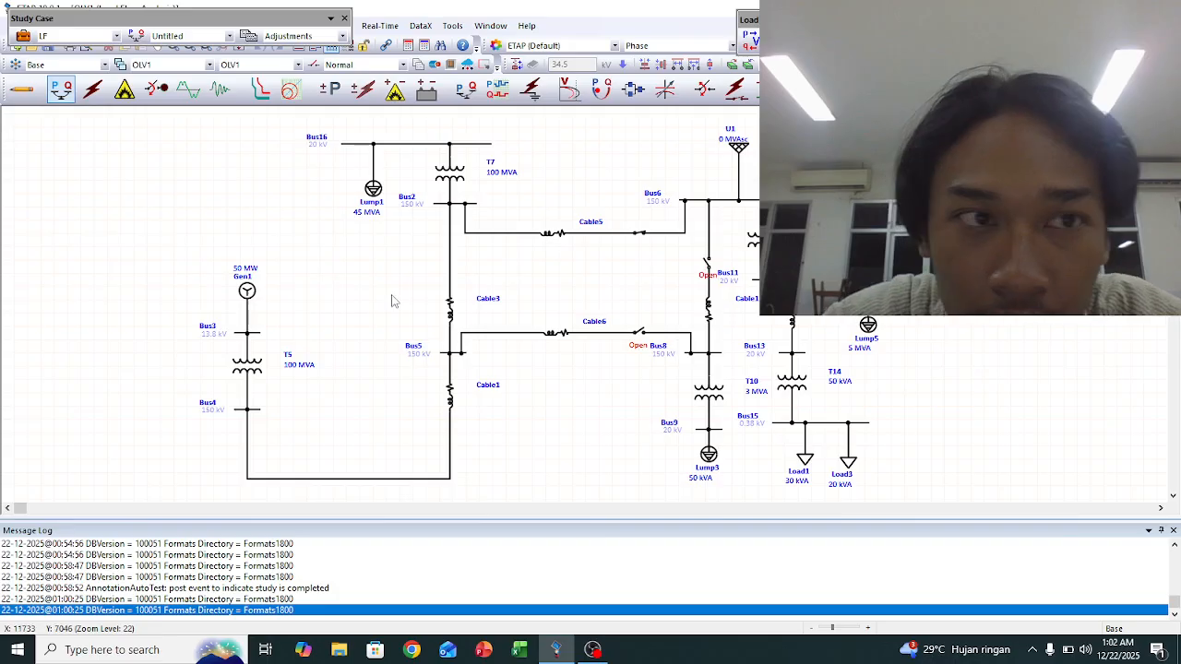
# Step: Return the one-line diagram to edit mode and close switch SW3 on the Cable6 line
pyautogui.click(20, 88)
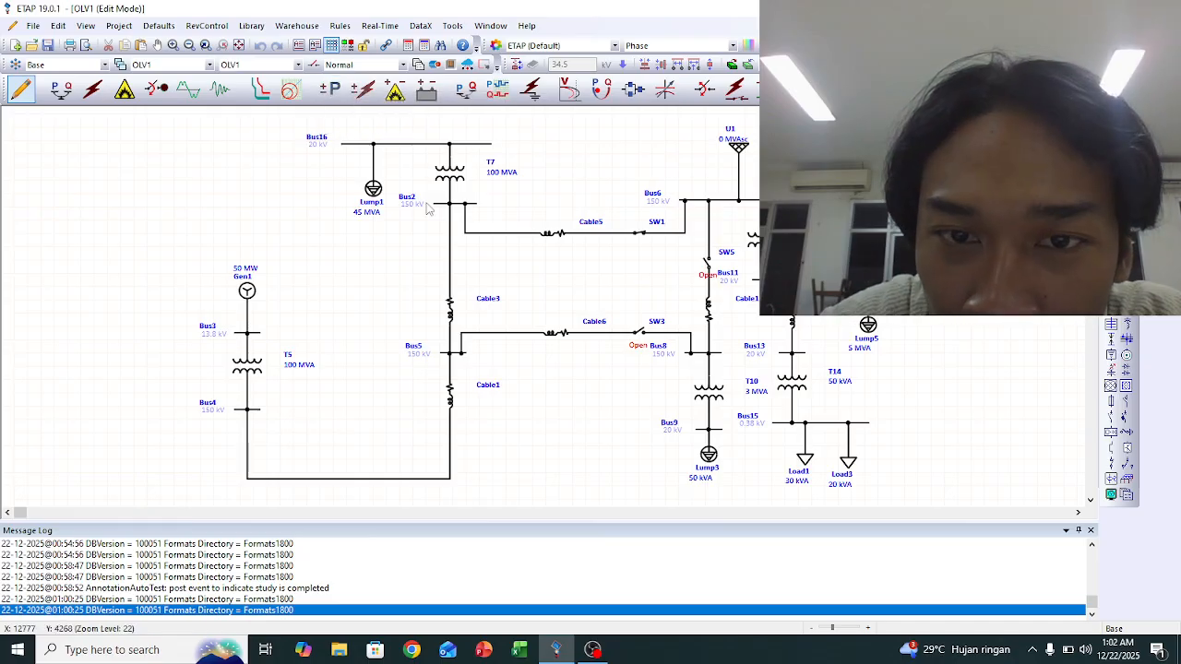
pyautogui.rightClick(646, 338)
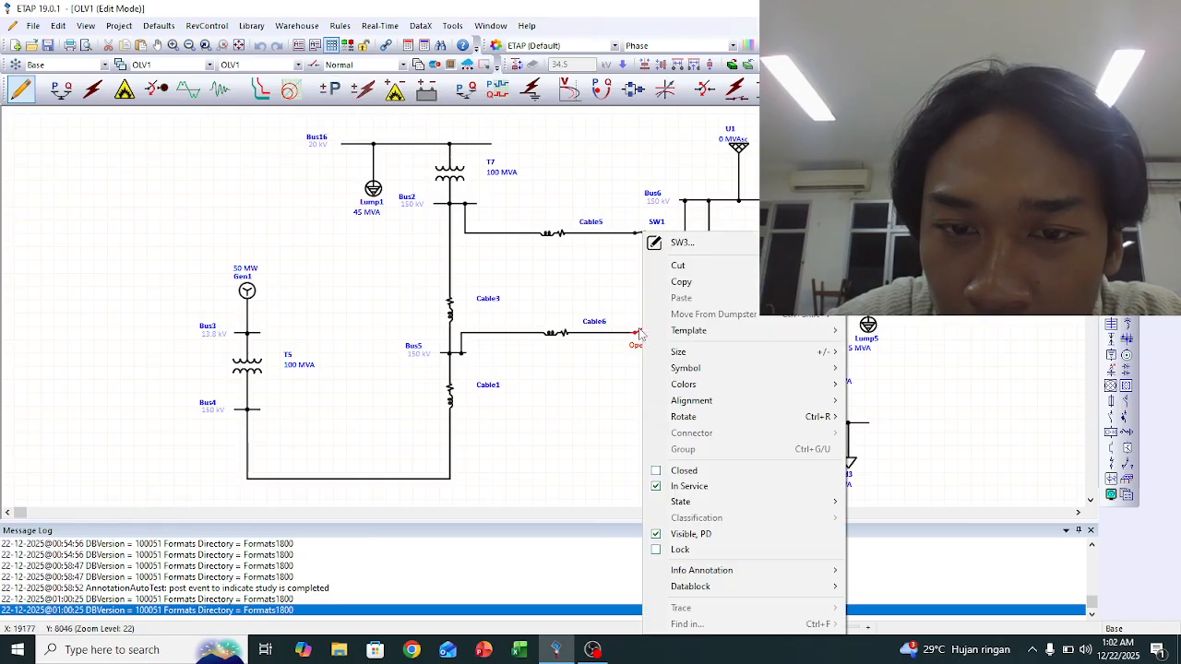
pyautogui.click(704, 470)
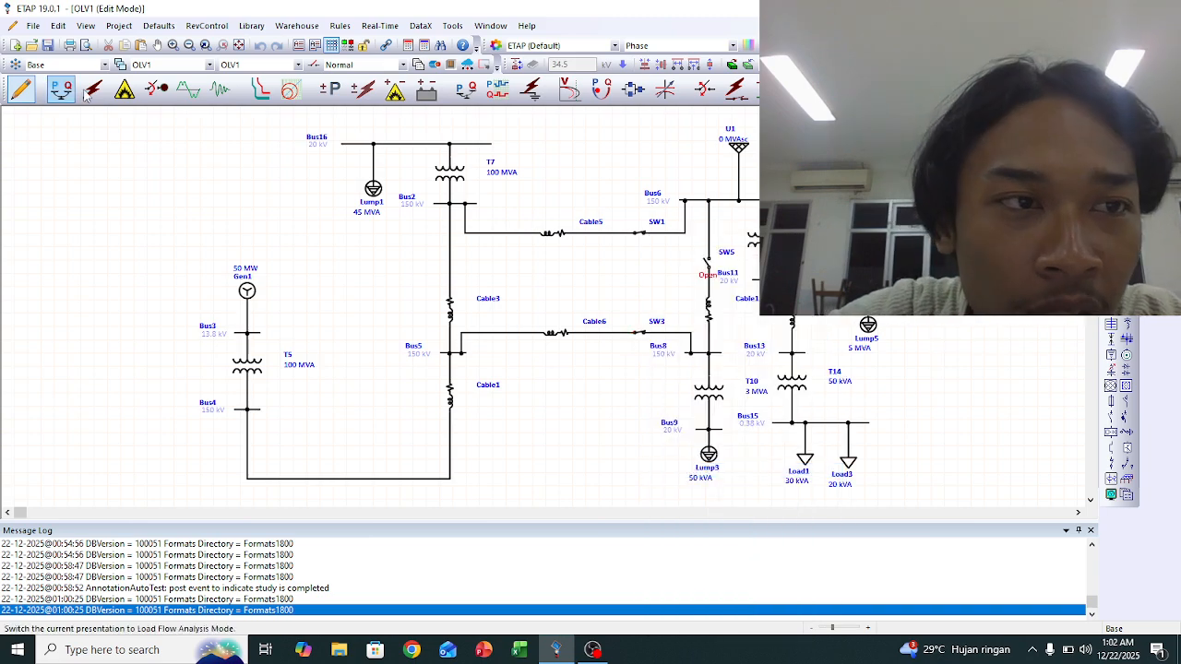
# Step: Run the load flow with SW3 closed and SW5 open, and review the critical and marginal alerts in the enlarged alert view
pyautogui.click(62, 92)
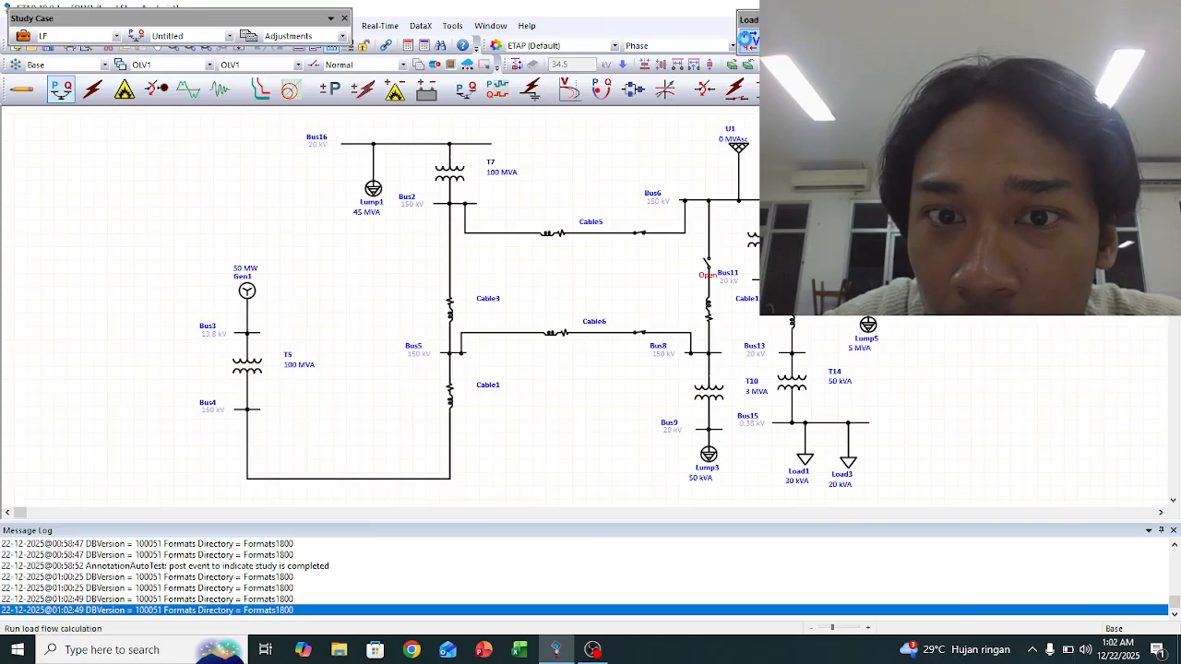
pyautogui.click(748, 39)
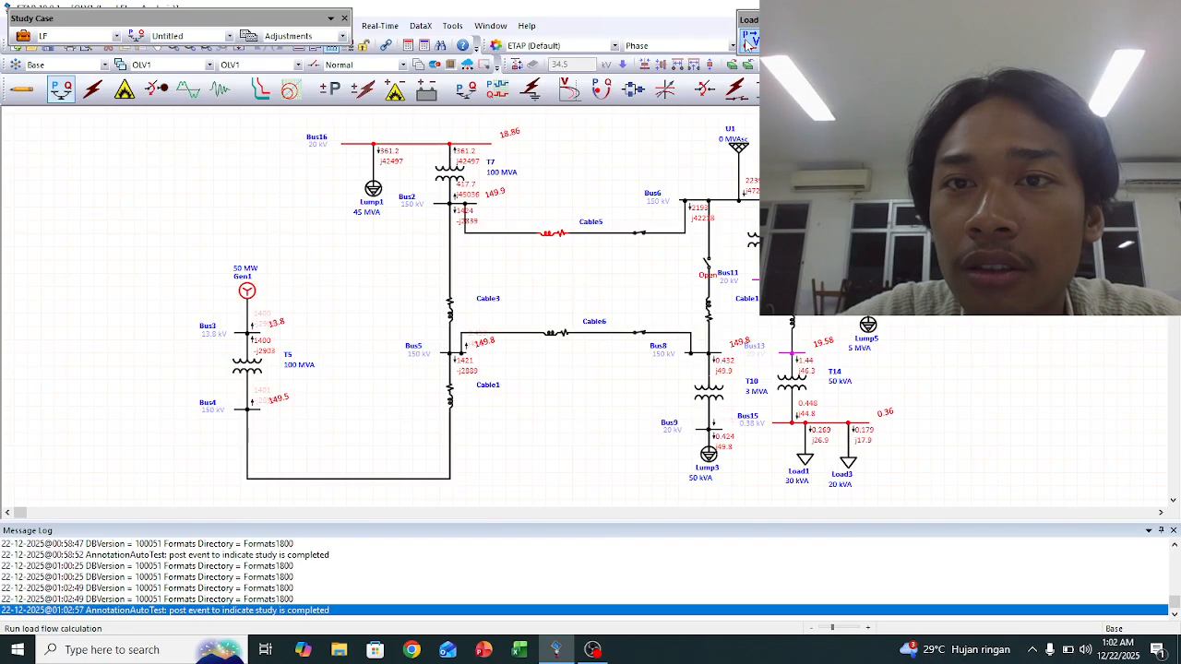
pyautogui.click(748, 102)
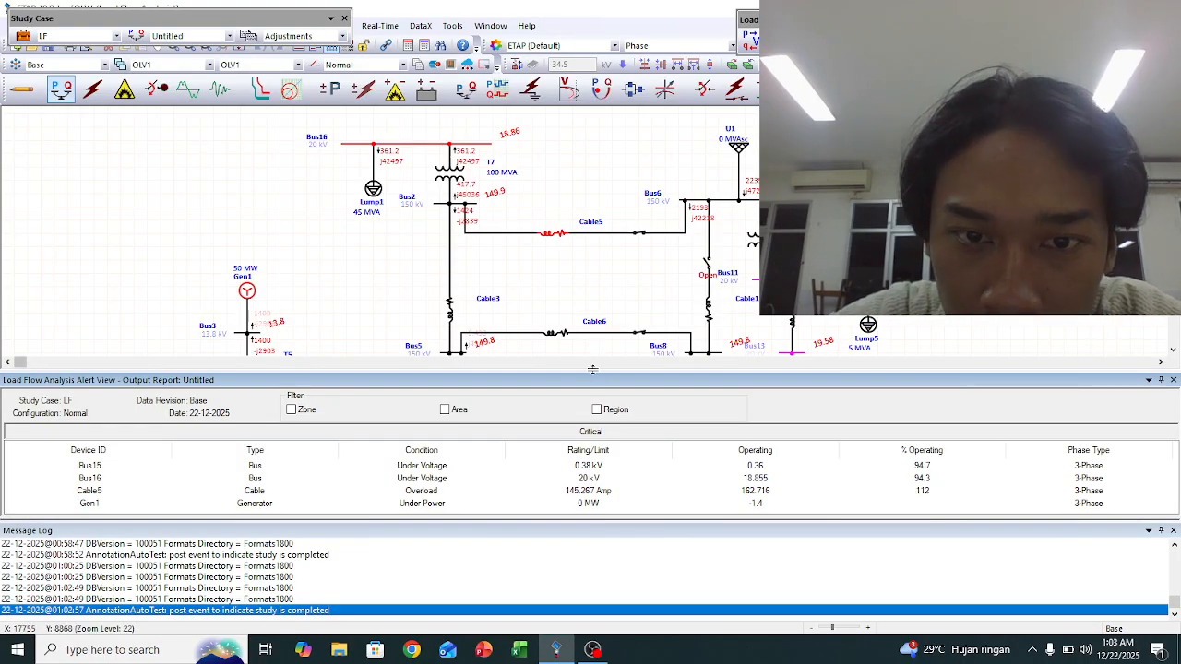
pyautogui.moveTo(596, 372); pyautogui.dragTo(604, 132)
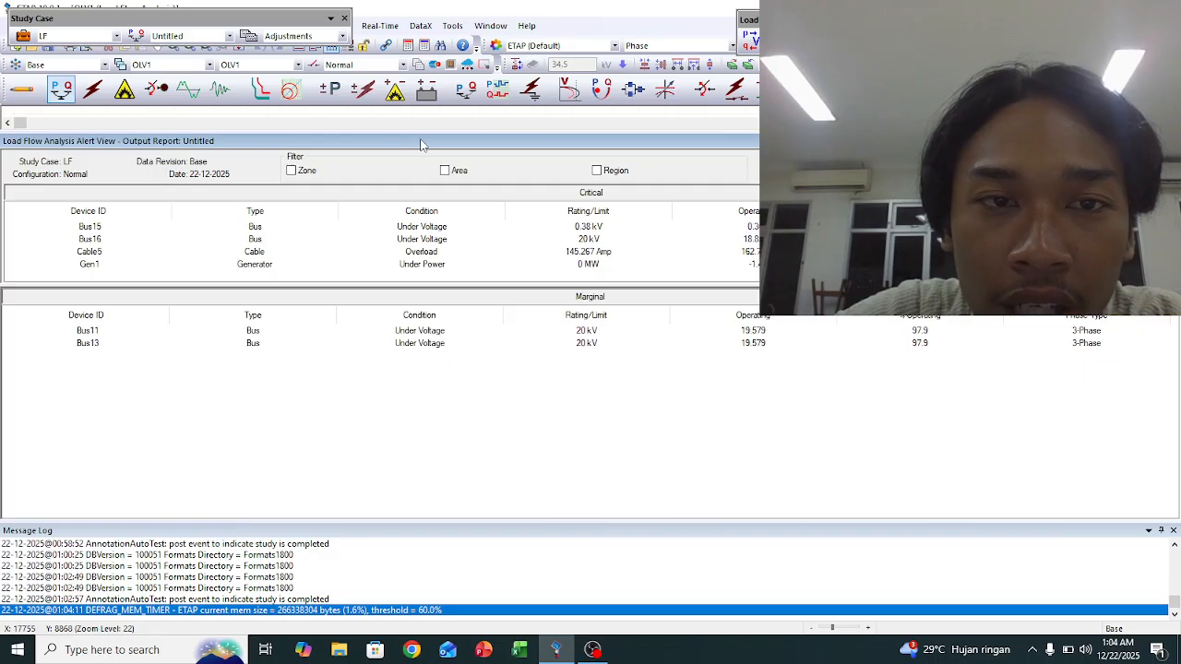
# Step: Return to edit mode and close switch SW5 below Bus6
pyautogui.click(25, 97)
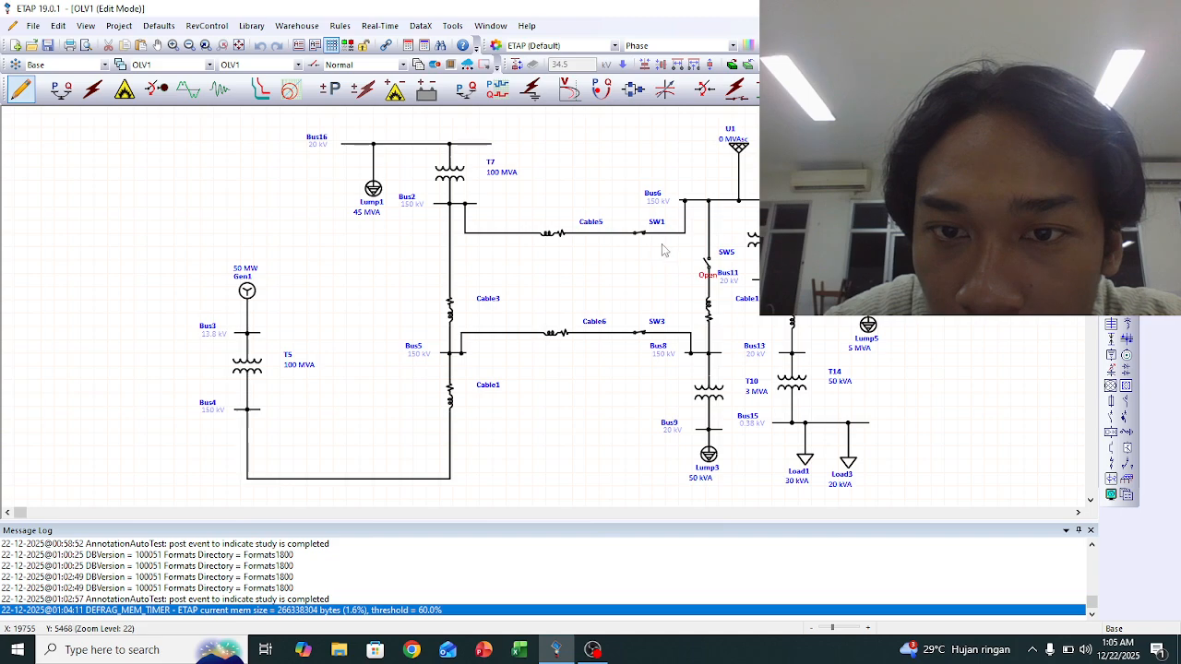
pyautogui.rightClick(706, 273)
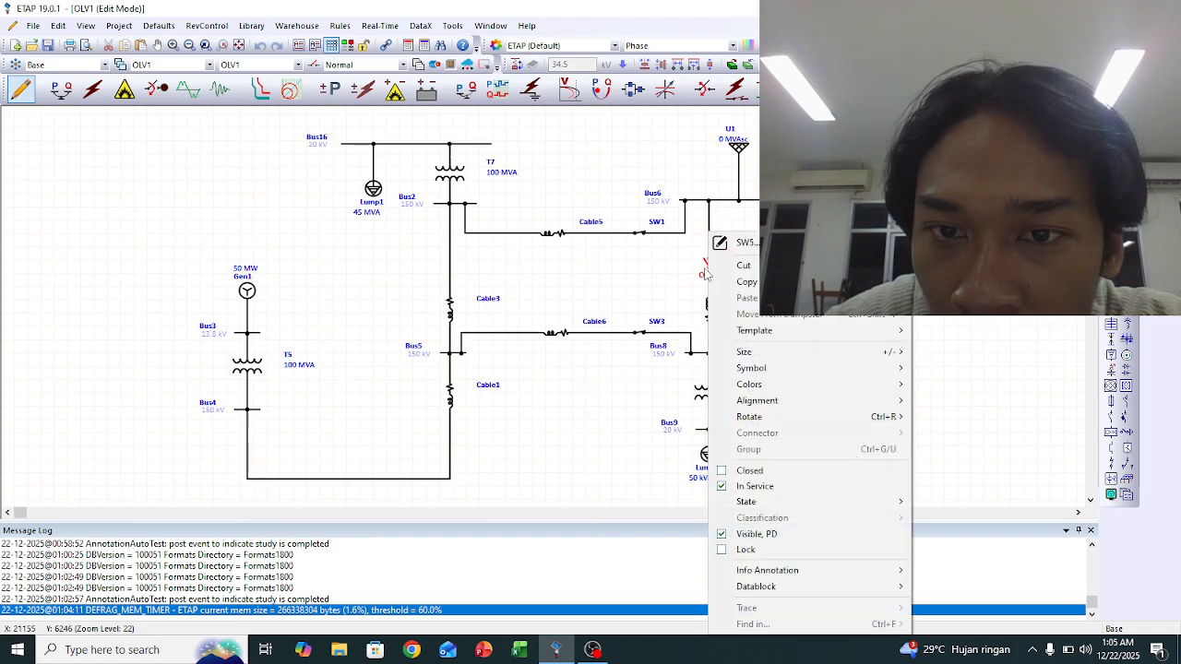
pyautogui.click(747, 471)
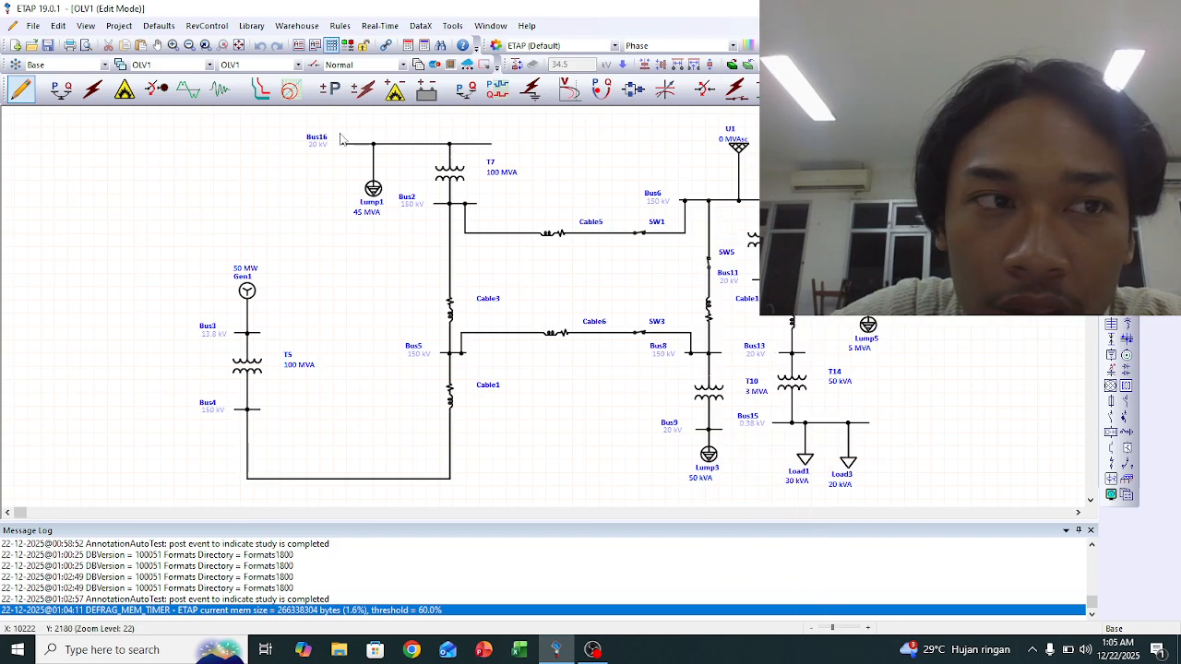
# Step: Run the load flow with SW1, SW3 and SW5 all closed, examine the alerts including Gen1, and rerun the calculation
pyautogui.click(64, 88)
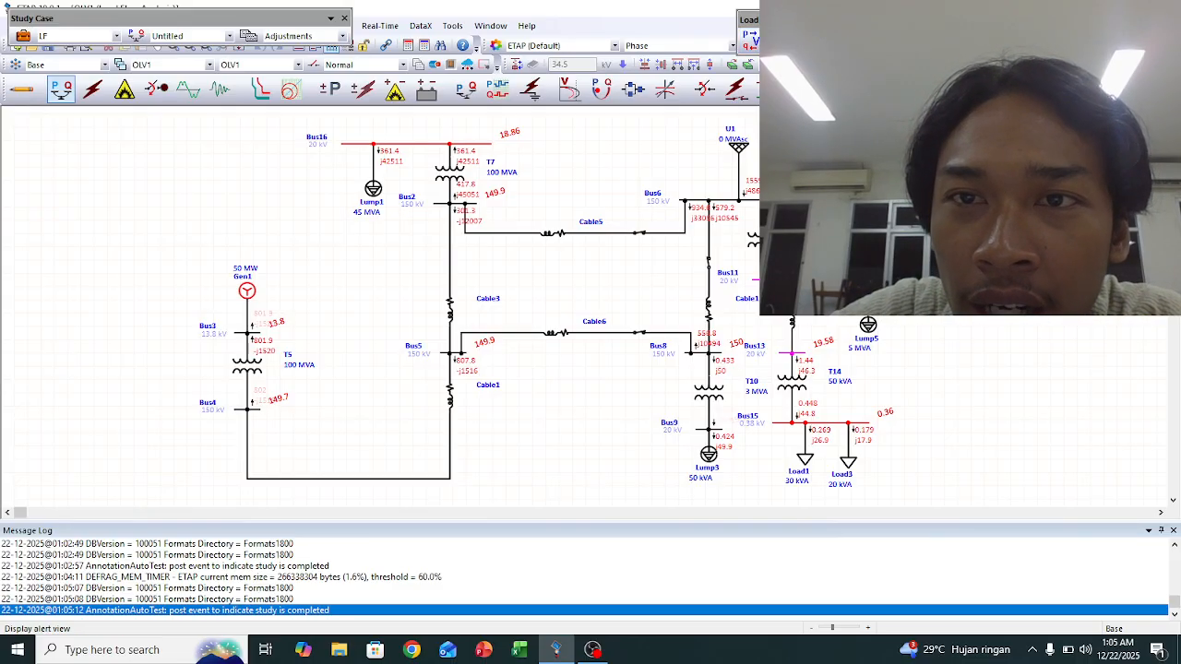
pyautogui.click(844, 39)
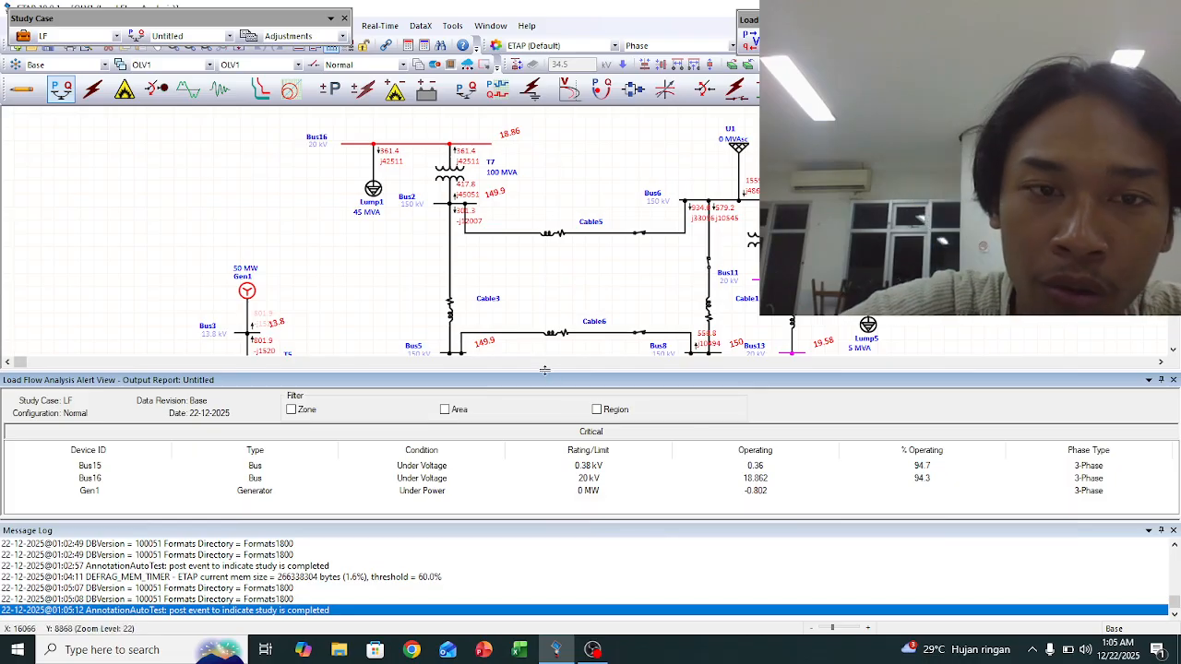
pyautogui.moveTo(544, 370); pyautogui.dragTo(630, 162)
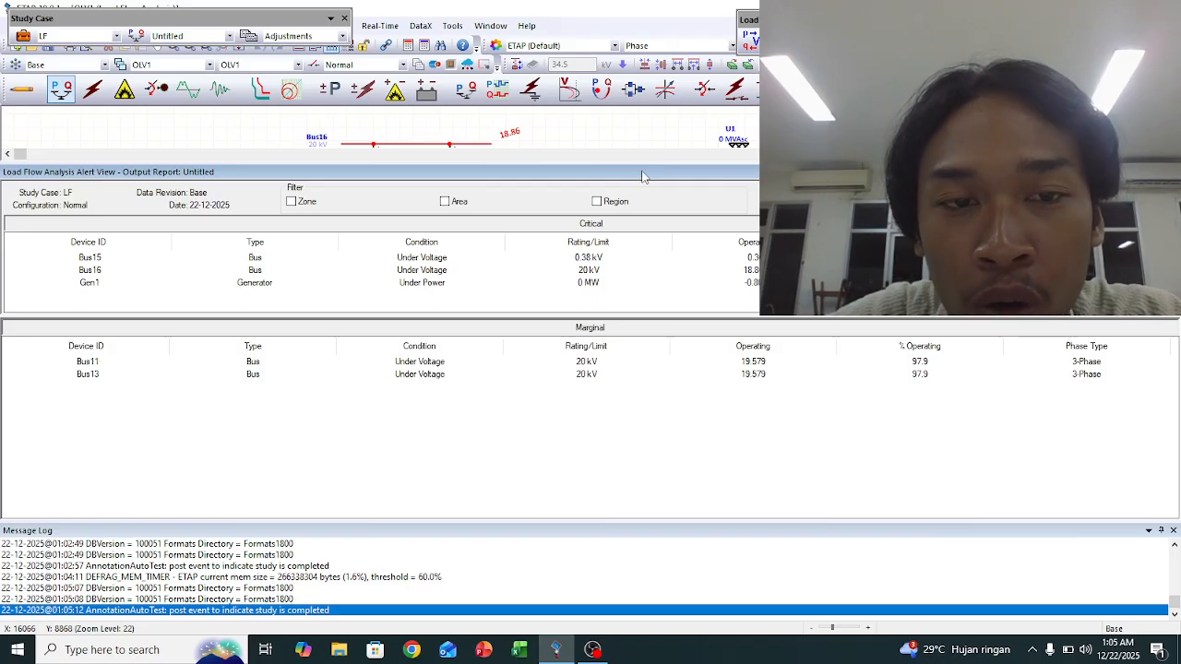
pyautogui.click(476, 286)
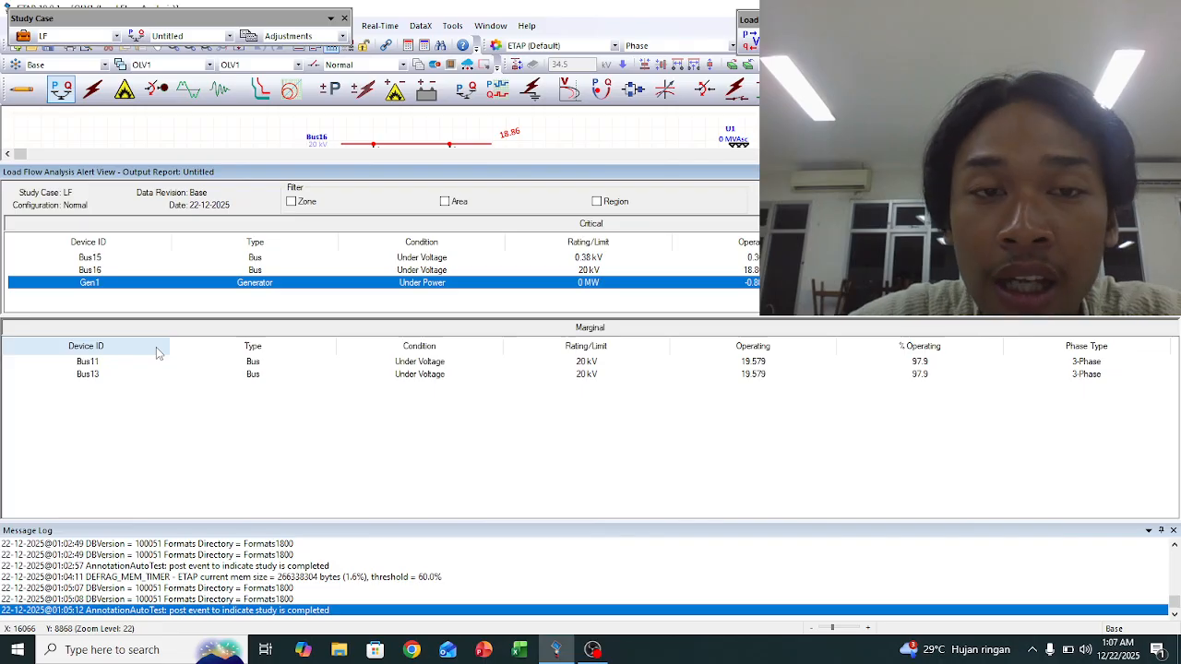
pyautogui.click(62, 93)
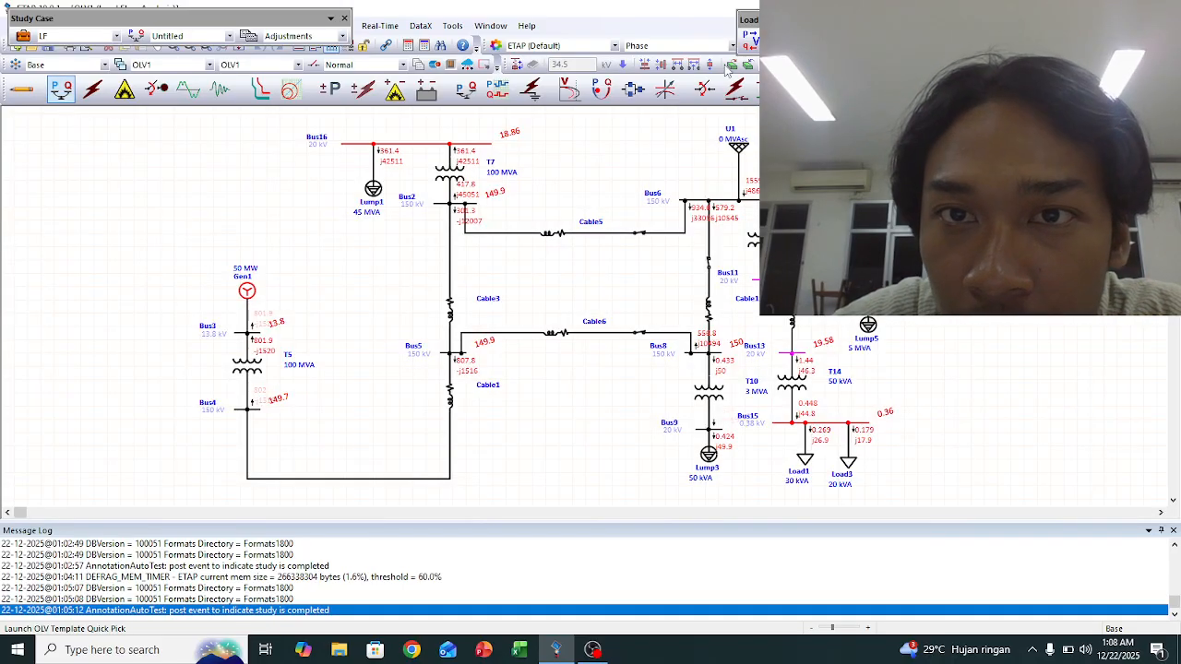
pyautogui.click(747, 44)
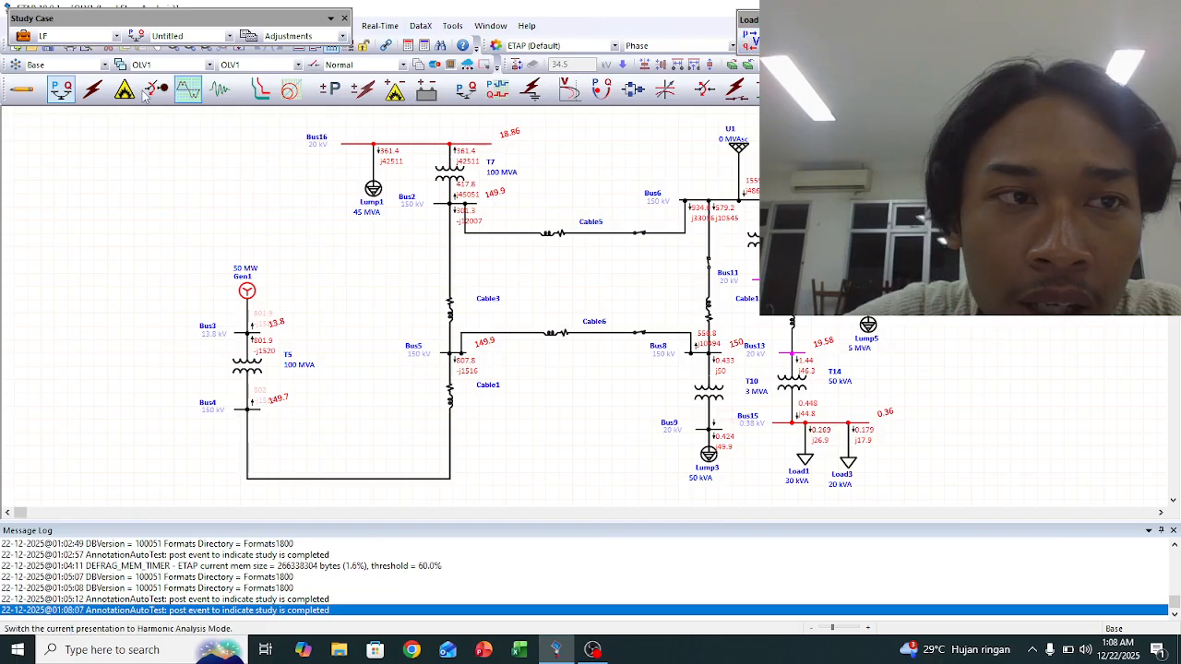
# Step: Return to edit mode and open switches SW3 and SW5, leaving SW1 closed
pyautogui.click(21, 99)
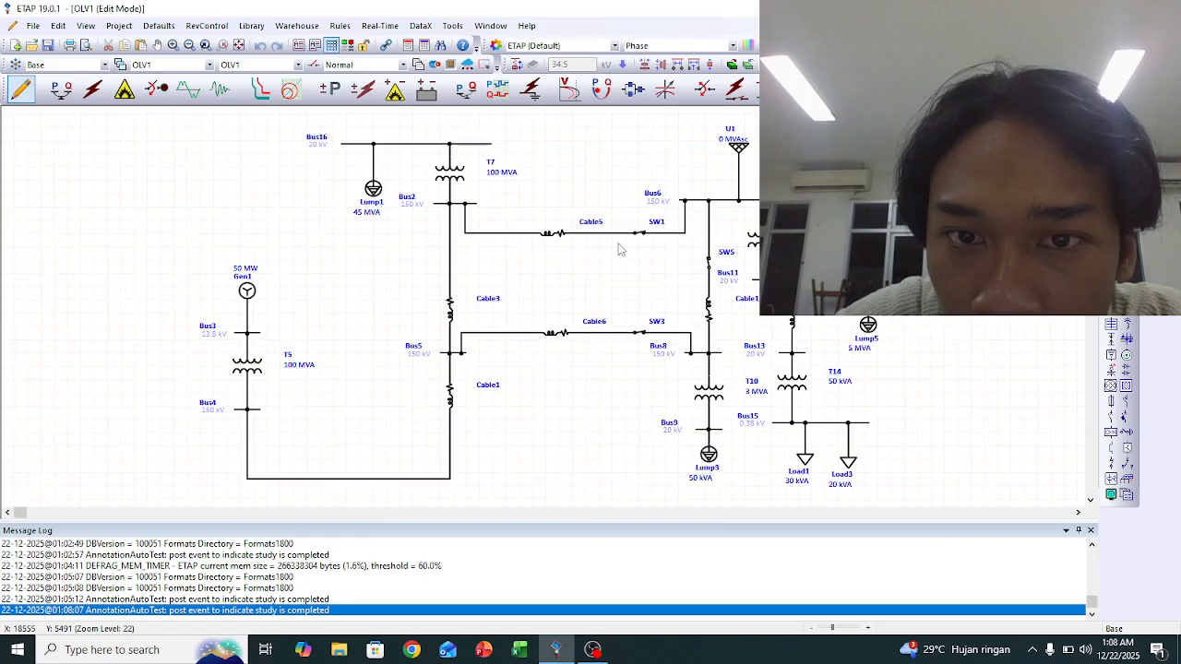
pyautogui.rightClick(637, 333)
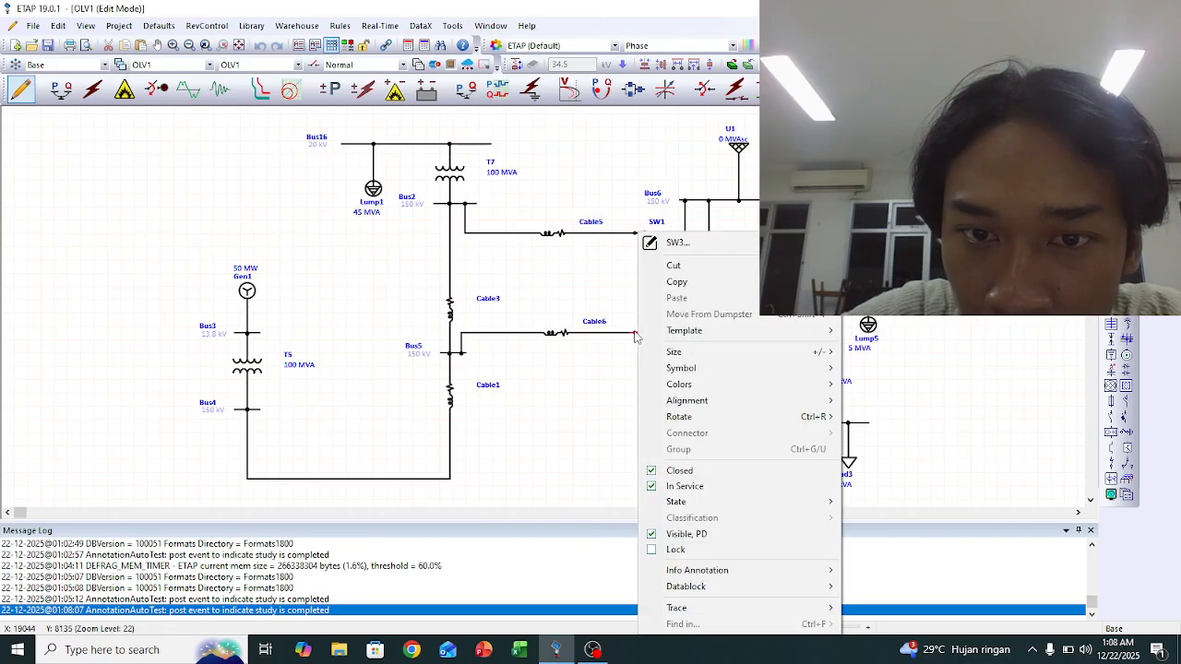
pyautogui.click(722, 472)
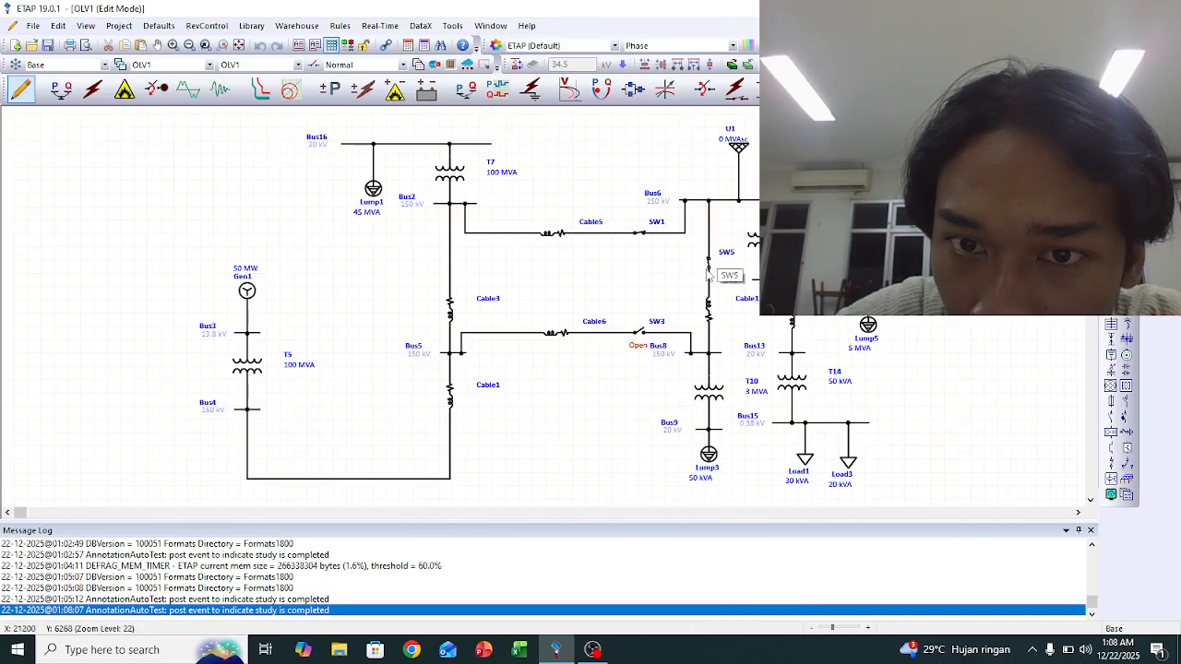
pyautogui.rightClick(709, 273)
pyautogui.click(764, 473)
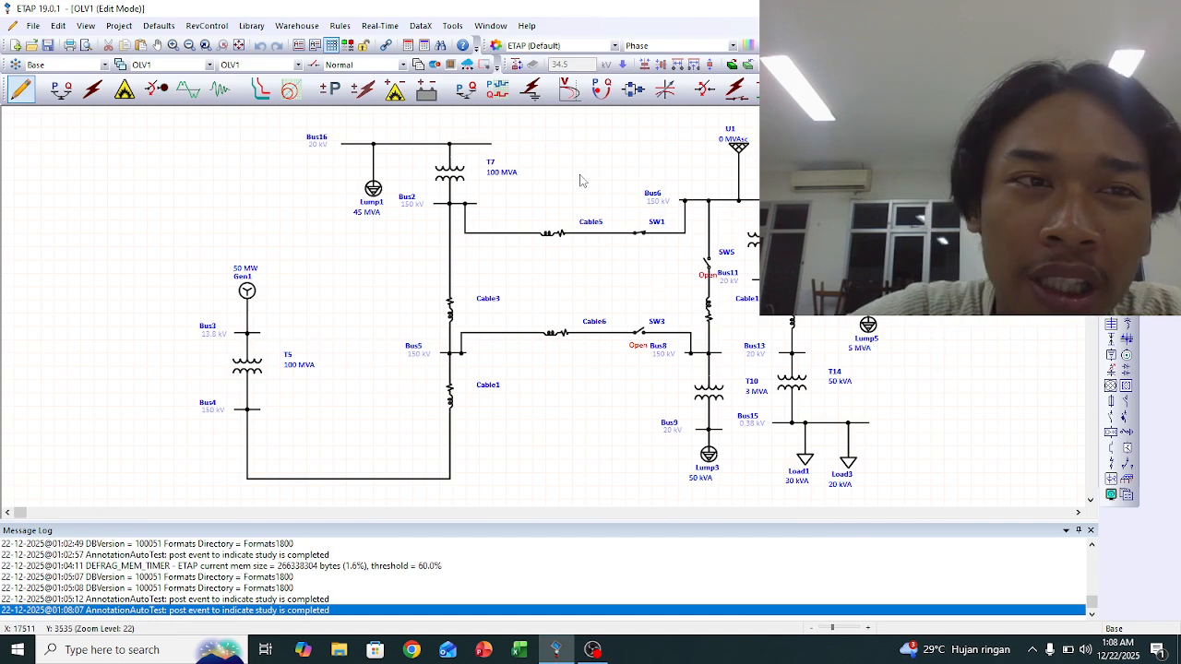
# Step: Rerun the load flow with SW3 and SW5 reopened, review the critical and marginal alerts, and return to edit mode
pyautogui.click(60, 90)
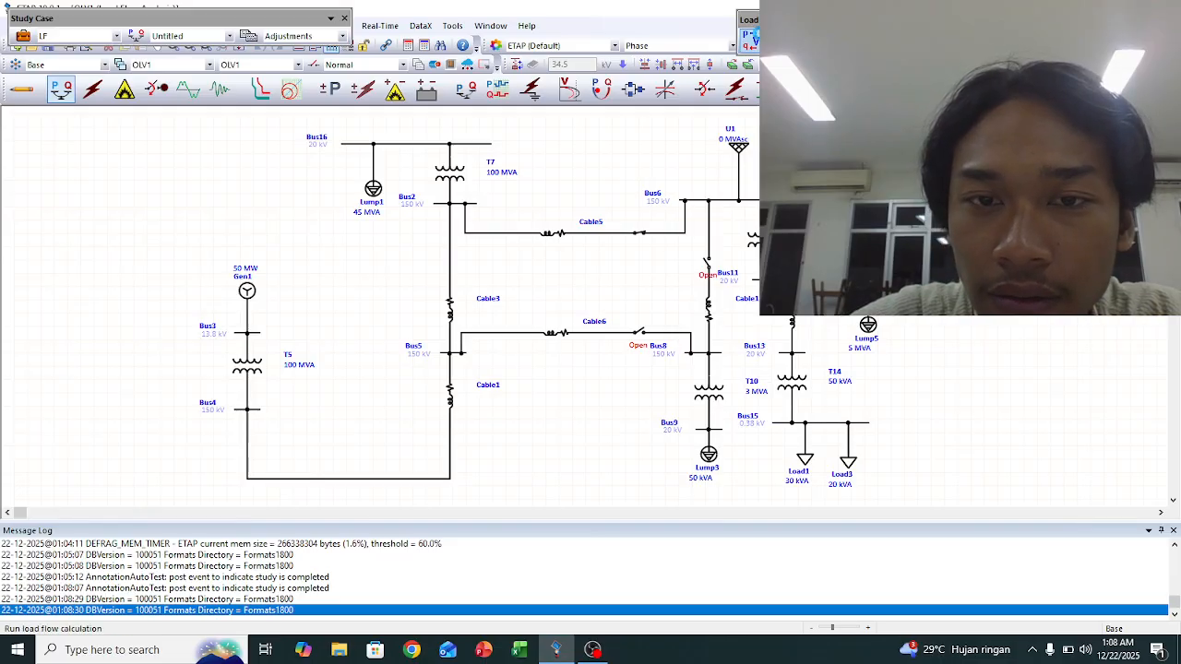
pyautogui.click(752, 37)
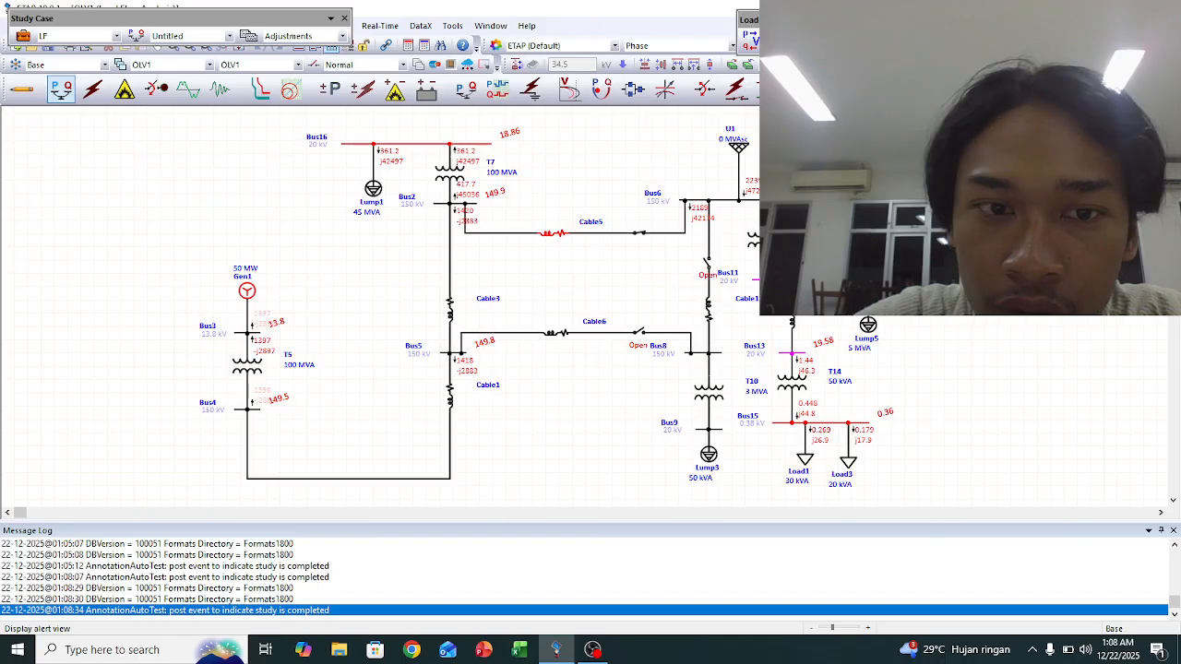
pyautogui.click(841, 39)
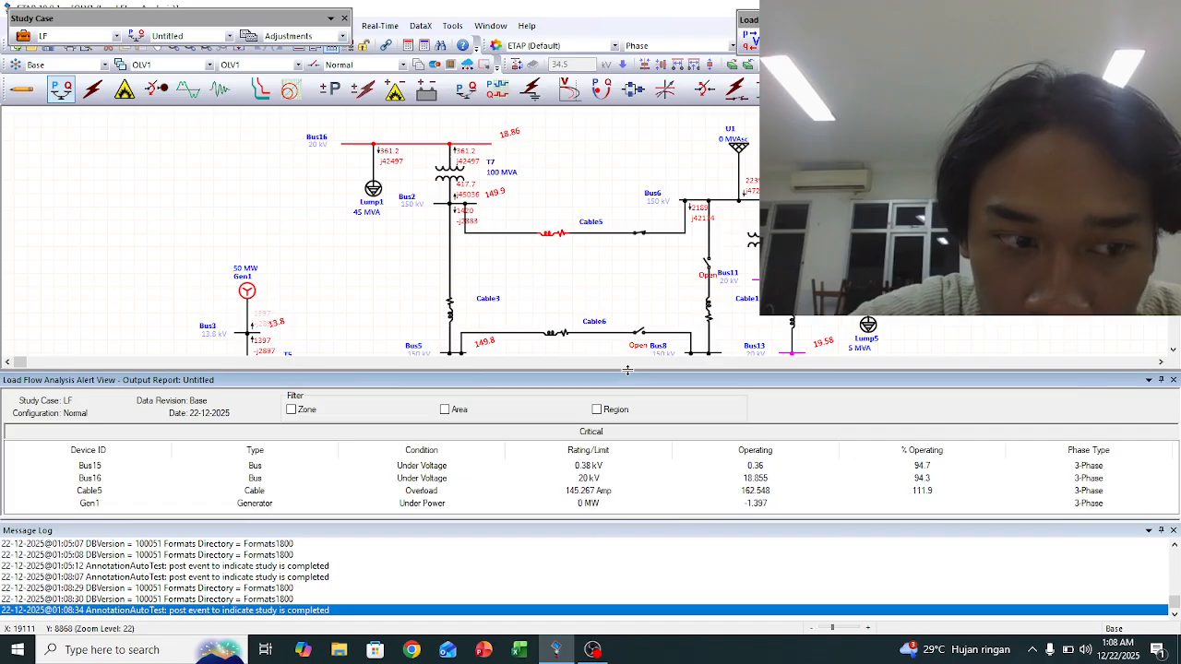
pyautogui.moveTo(628, 370); pyautogui.dragTo(668, 194)
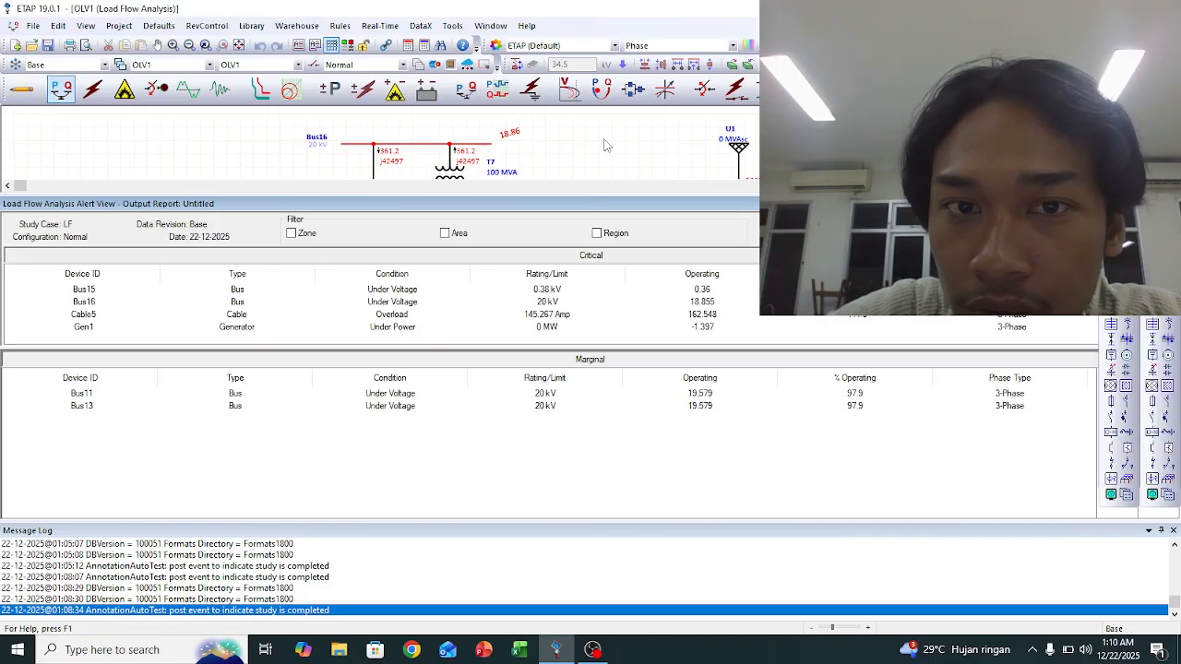
pyautogui.click(18, 92)
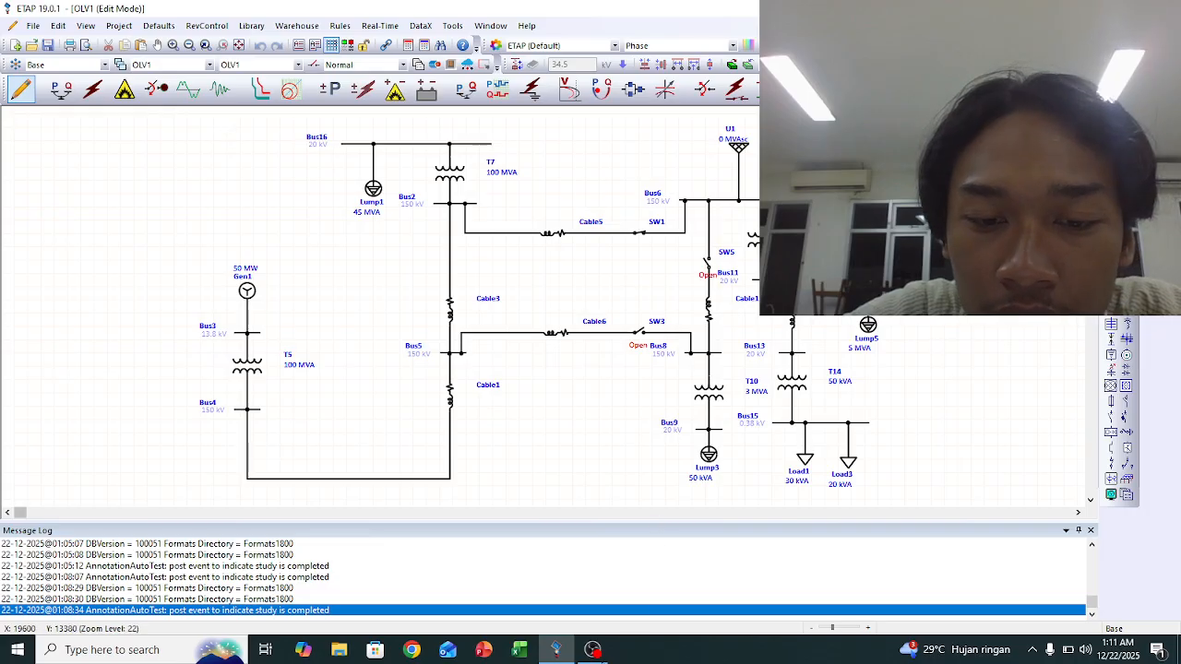
pyautogui.click(593, 649)
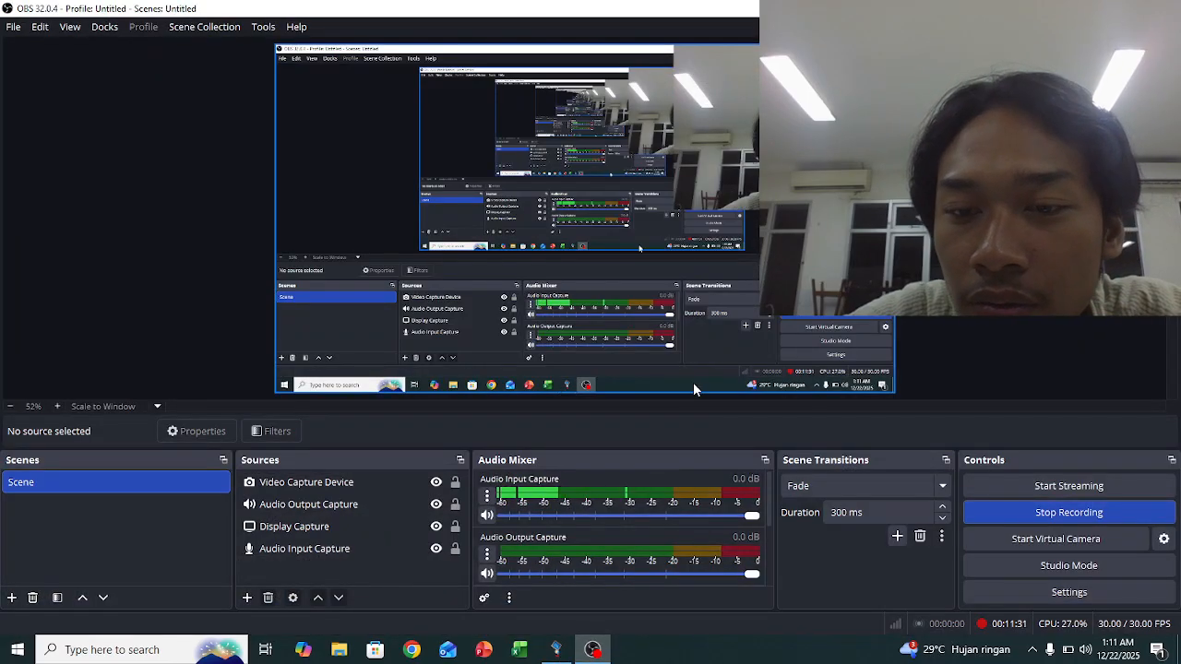